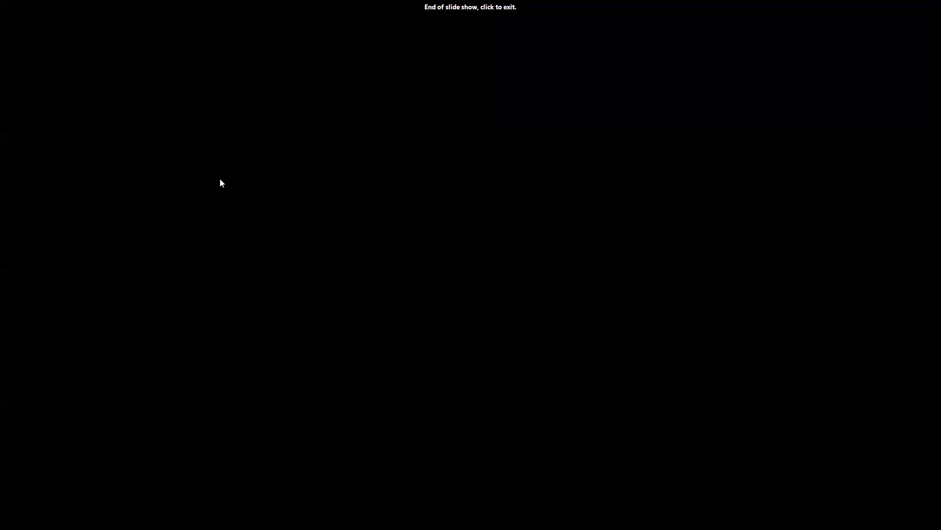
Exit the finished PowerPoint slide show.
{"action": "left_click", "coordinate": [220, 179]}
Switch to the Oracle Fusion Procurement page and launch Create Order for a new purchase order.
{"action": "key", "text": "alt+Tab"}
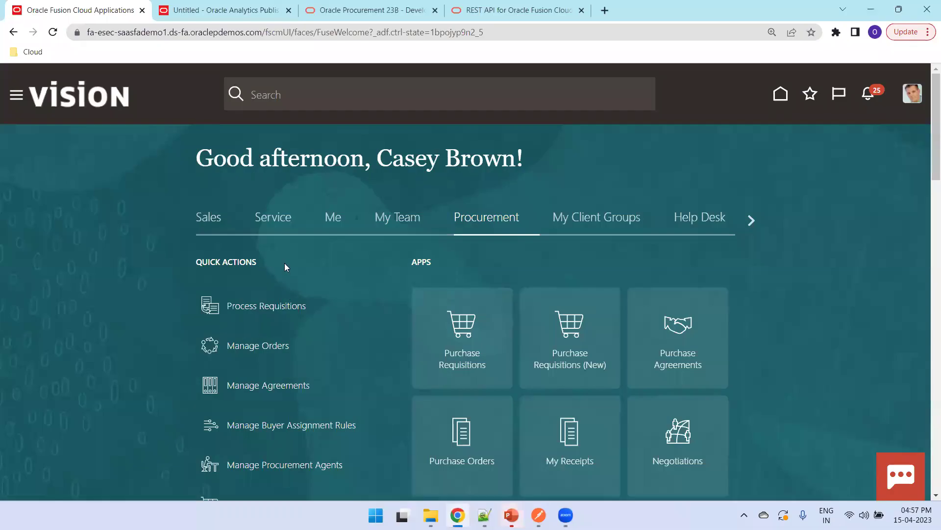
{"action": "scroll", "coordinate": [462, 243], "scroll_direction": "down", "scroll_amount": 3}
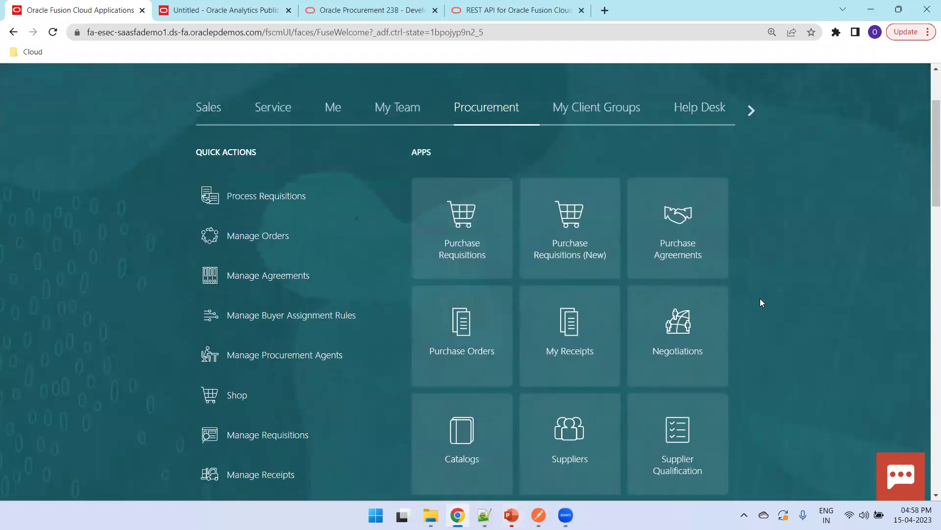
{"action": "scroll", "coordinate": [760, 307], "scroll_direction": "down", "scroll_amount": 1}
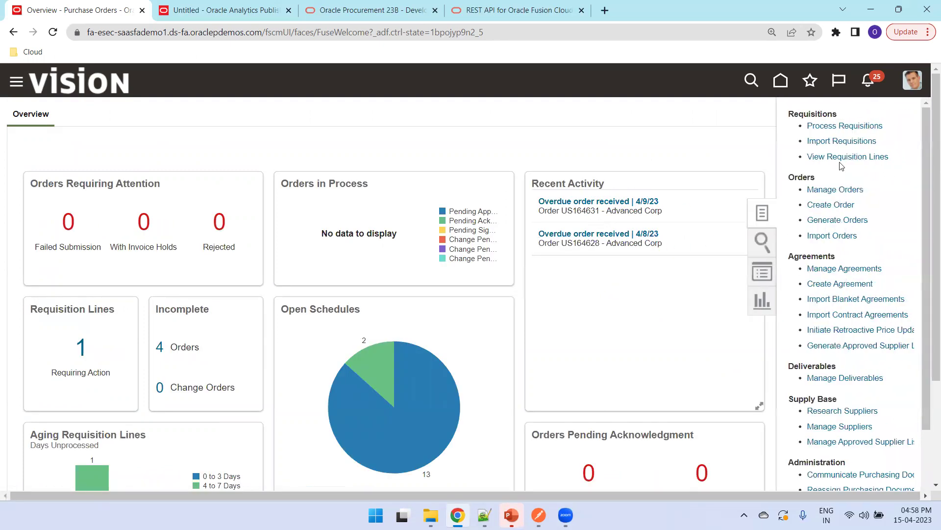
{"action": "left_click", "coordinate": [839, 205]}
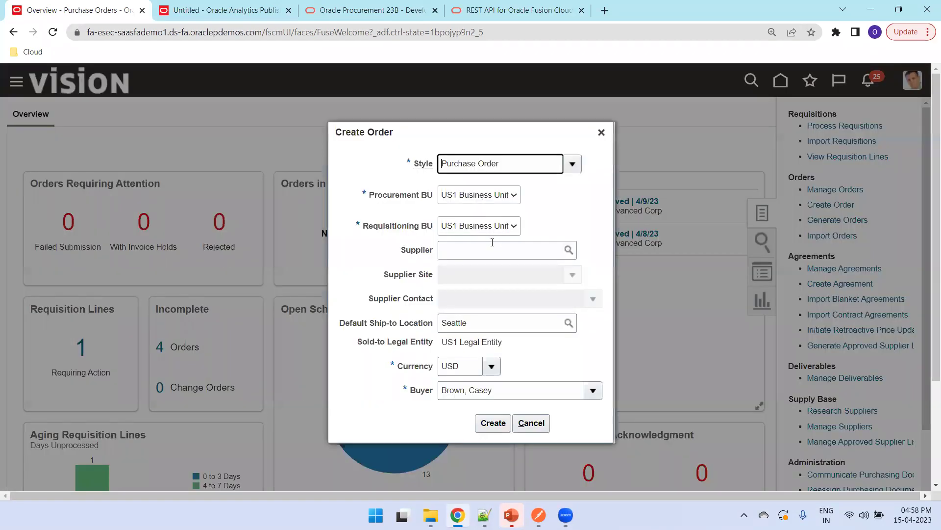
Create a purchase order with supplier ABC Bank and select its number US164648.
{"action": "left_click", "coordinate": [493, 243]}
{"action": "type", "text": "ABC"}
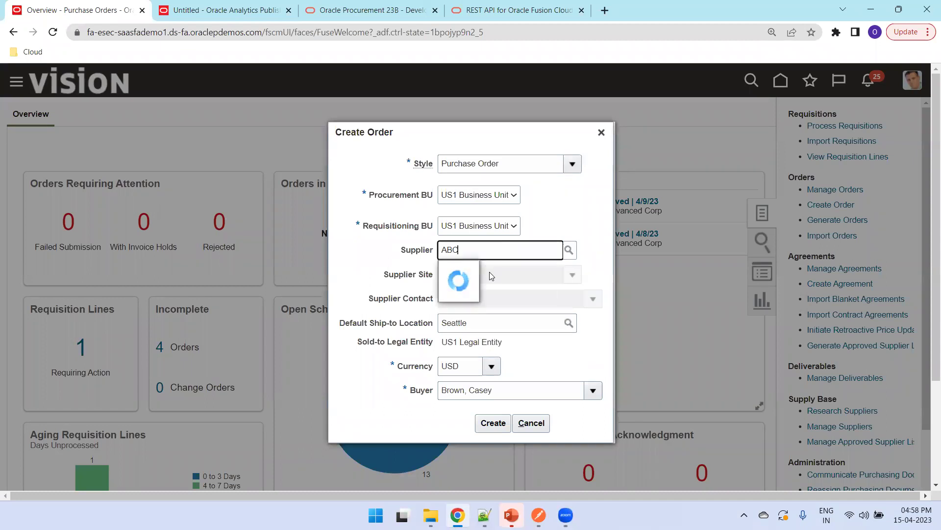
{"action": "left_click", "coordinate": [478, 278]}
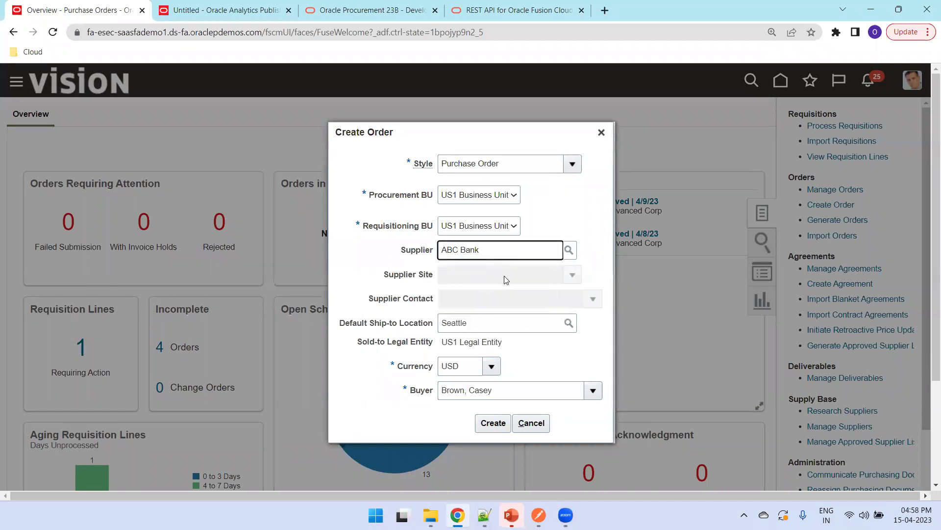
{"action": "left_click", "coordinate": [493, 422]}
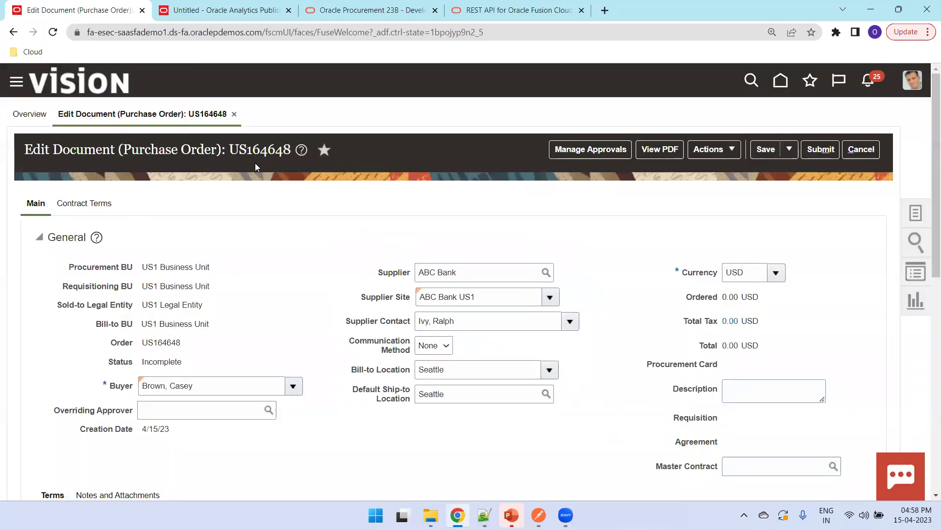
{"action": "double_click", "coordinate": [261, 153]}
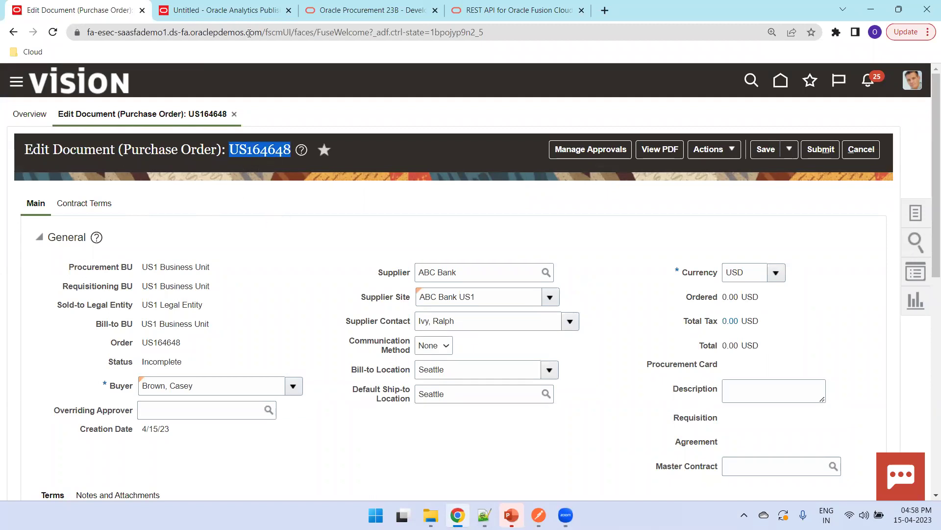
Remove the po_header_id where clause from Data Set 1's SQL query in BI Publisher.
{"action": "left_click", "coordinate": [241, 14]}
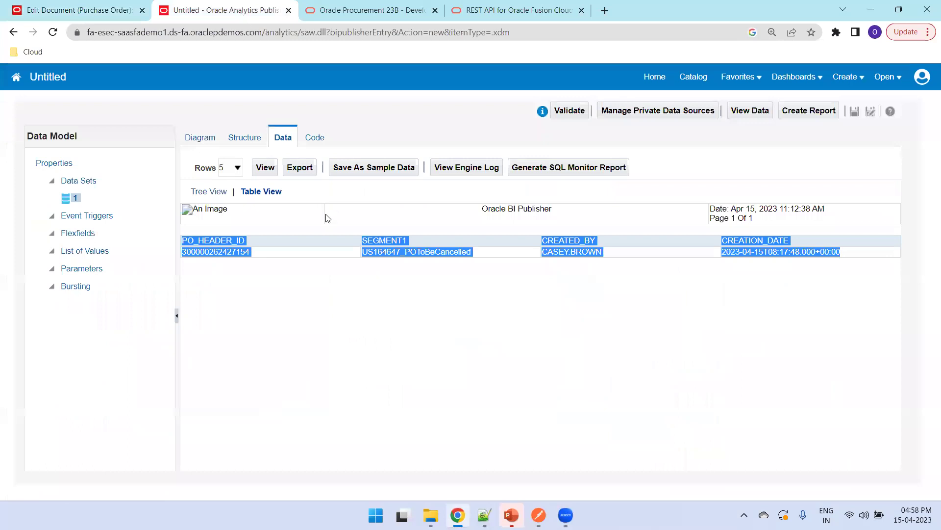
{"action": "left_click", "coordinate": [282, 235]}
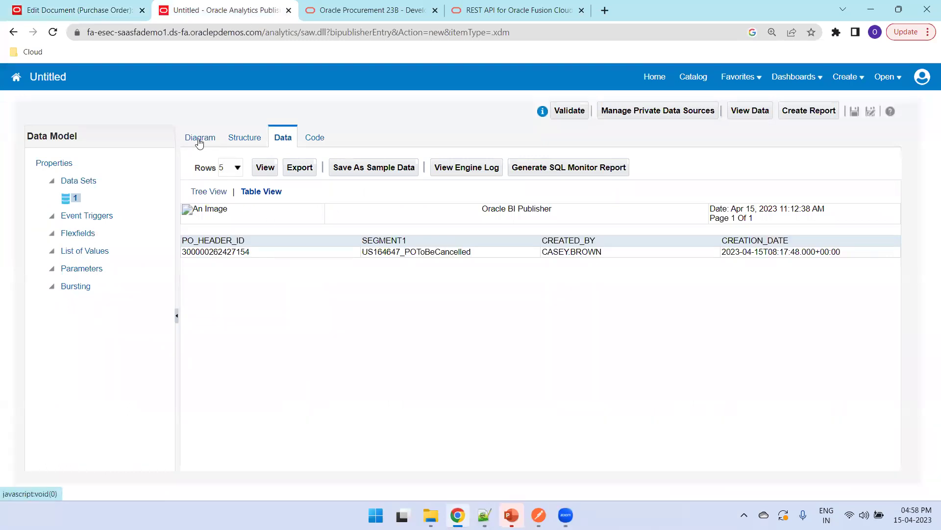
{"action": "left_click", "coordinate": [209, 142]}
{"action": "left_click", "coordinate": [231, 159]}
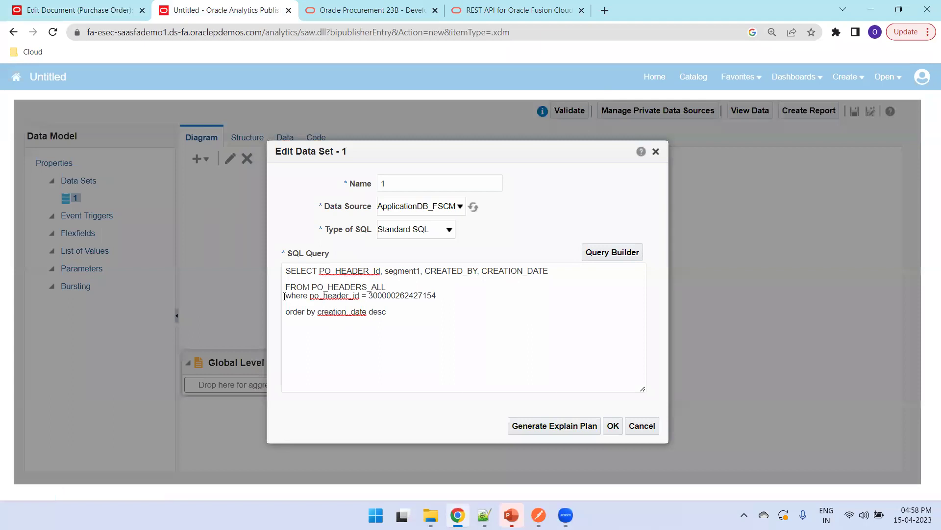
{"action": "left_click_drag", "start_coordinate": [284, 297], "coordinate": [448, 304]}
{"action": "key", "text": "BackSpace"}
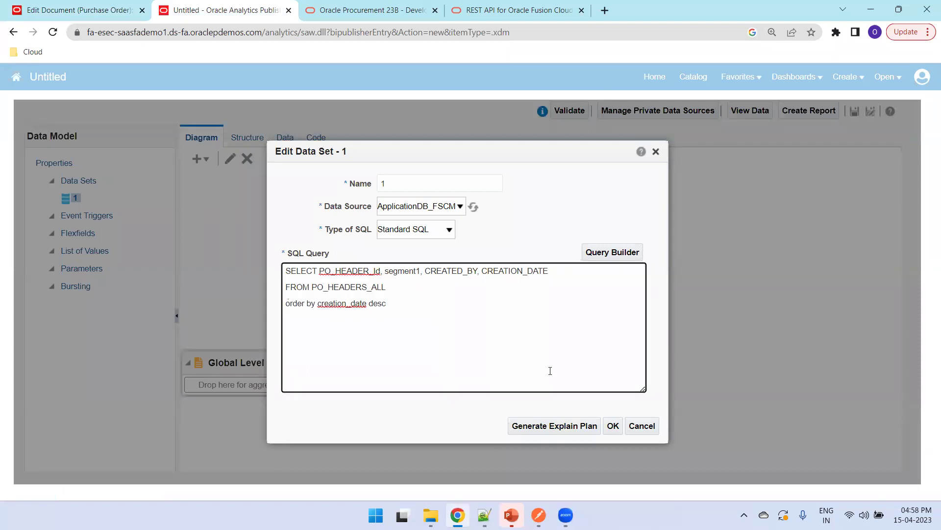
{"action": "left_click", "coordinate": [613, 426]}
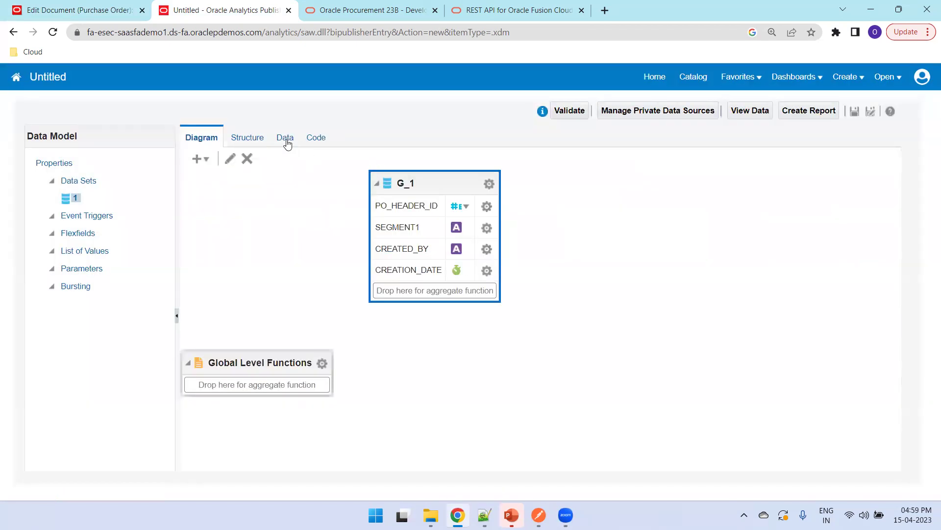
{"action": "left_click", "coordinate": [285, 137]}
{"action": "left_click", "coordinate": [265, 174]}
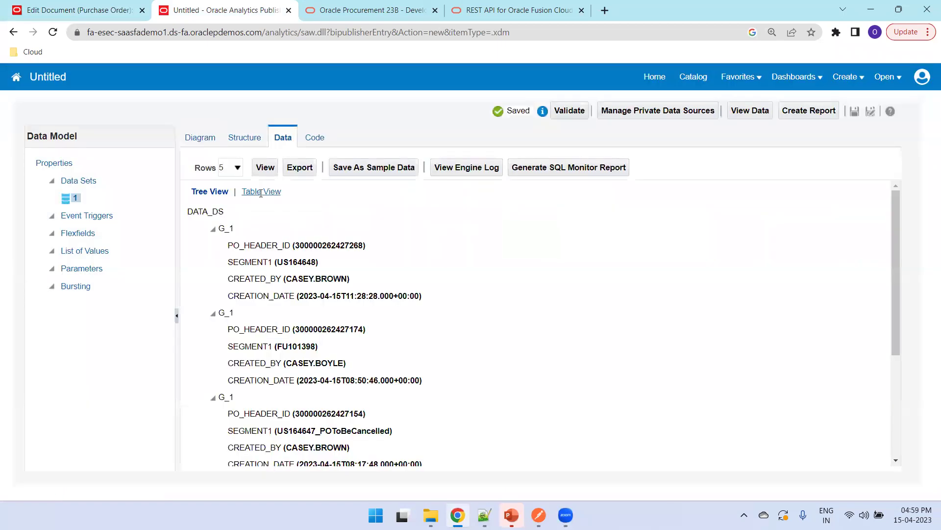
{"action": "left_click", "coordinate": [260, 192]}
{"action": "key", "text": "ctrl+f"}
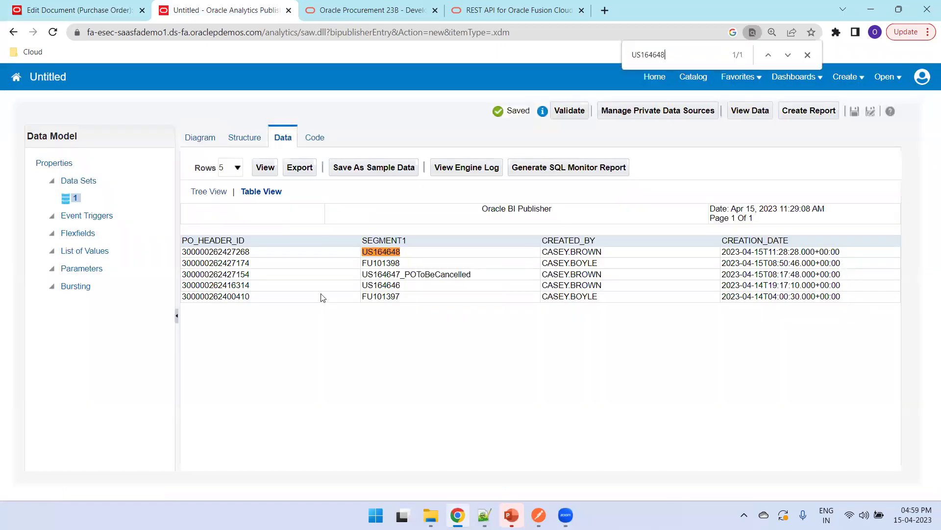
{"action": "double_click", "coordinate": [394, 251]}
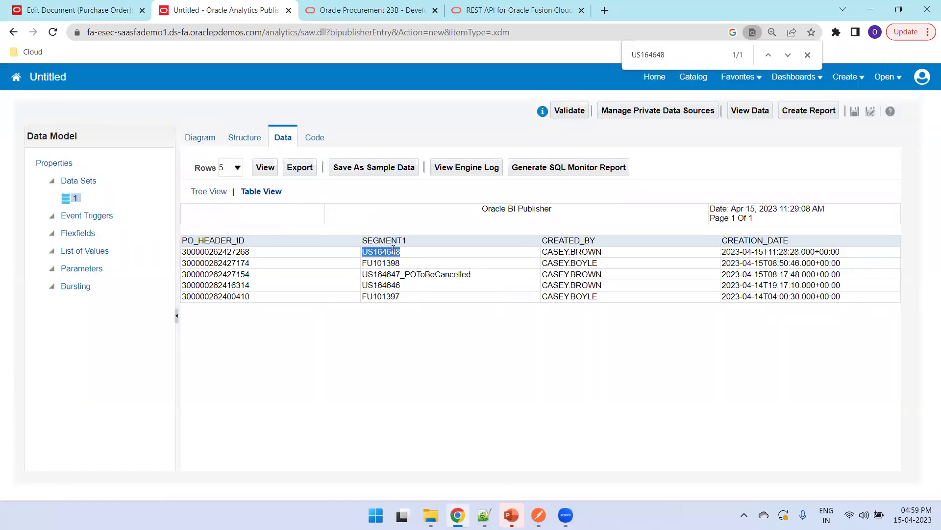
{"action": "double_click", "coordinate": [233, 251]}
{"action": "key", "text": "ctrl+c"}
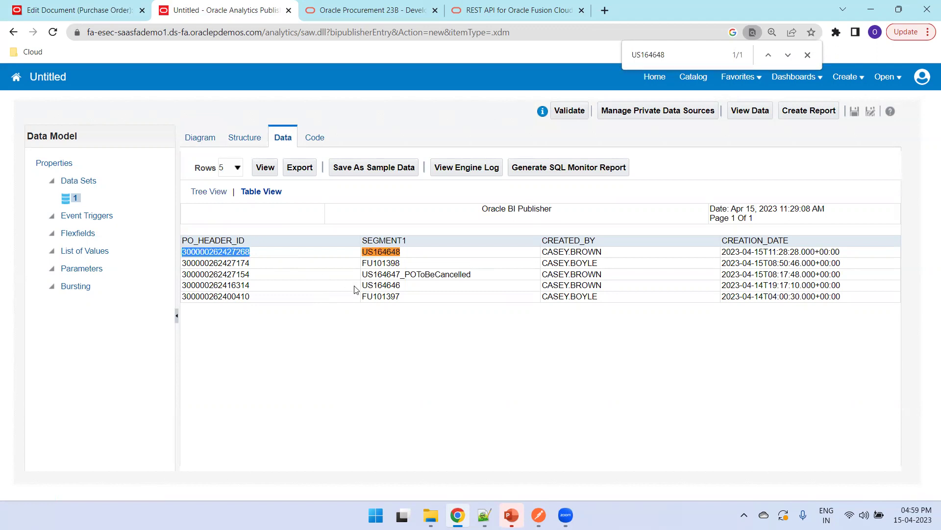
{"action": "left_click", "coordinate": [539, 515]}
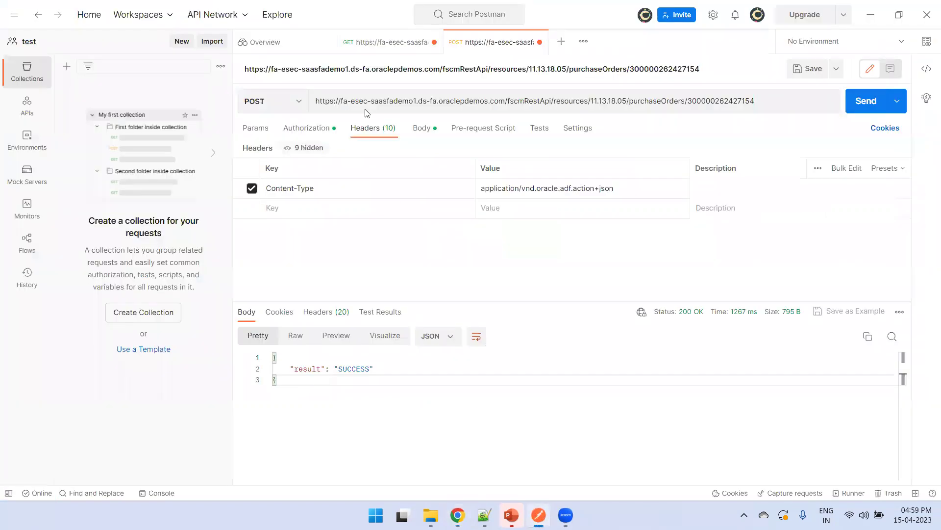
{"action": "left_click", "coordinate": [367, 49]}
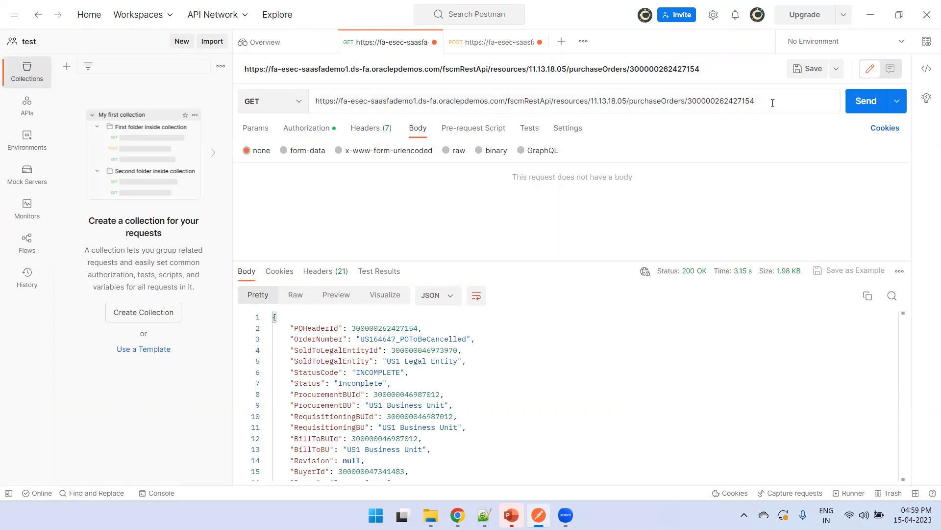
{"action": "left_click_drag", "start_coordinate": [754, 108], "coordinate": [314, 108]}
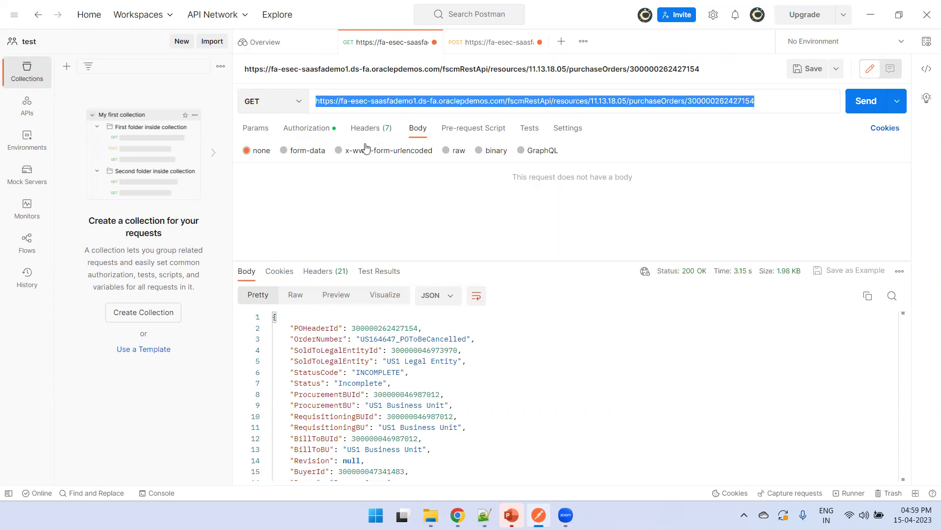
{"action": "left_click", "coordinate": [307, 131]}
{"action": "left_click", "coordinate": [306, 133]}
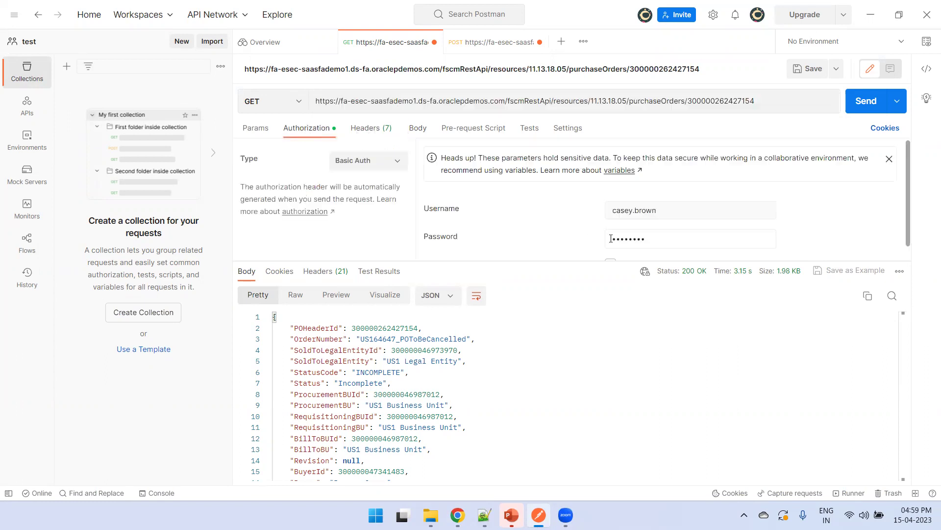
{"action": "triple_click", "coordinate": [715, 102]}
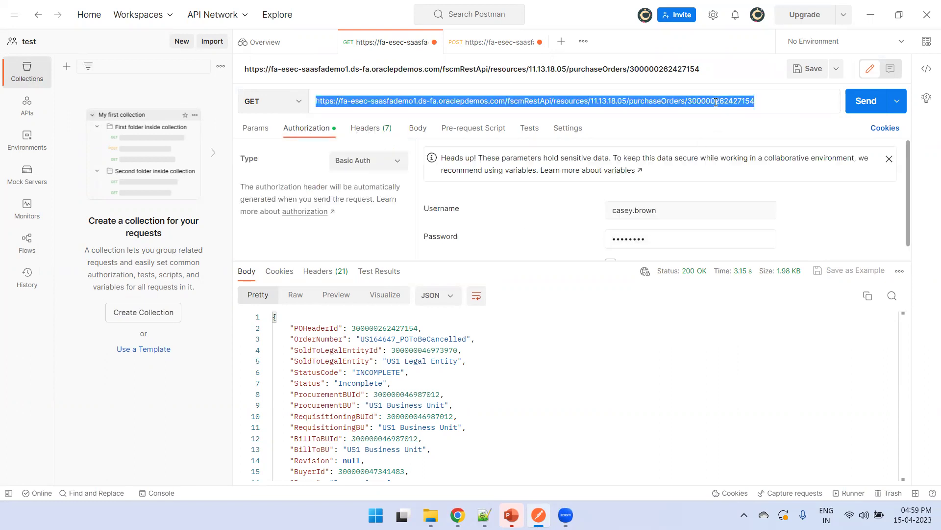
{"action": "left_click_drag", "start_coordinate": [755, 102], "coordinate": [687, 102]}
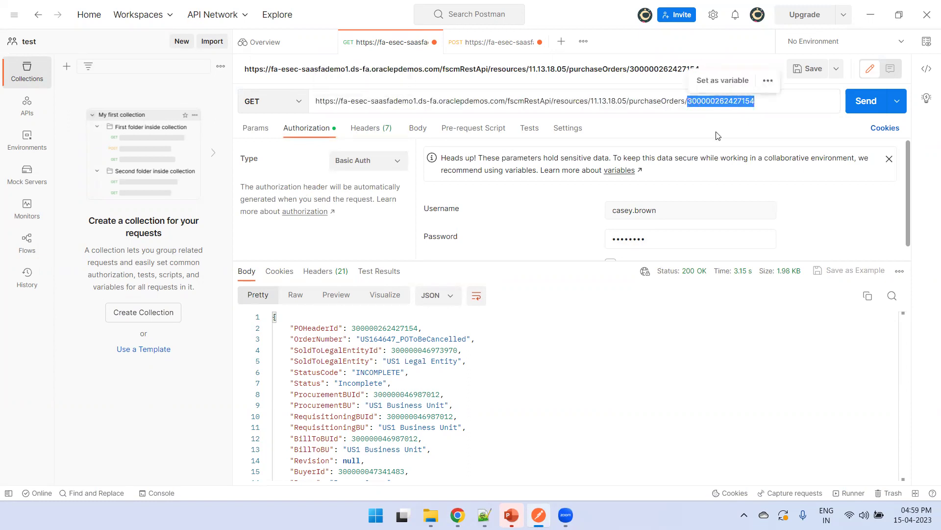
{"action": "key", "text": "ctrl+v"}
{"action": "left_click", "coordinate": [856, 102]}
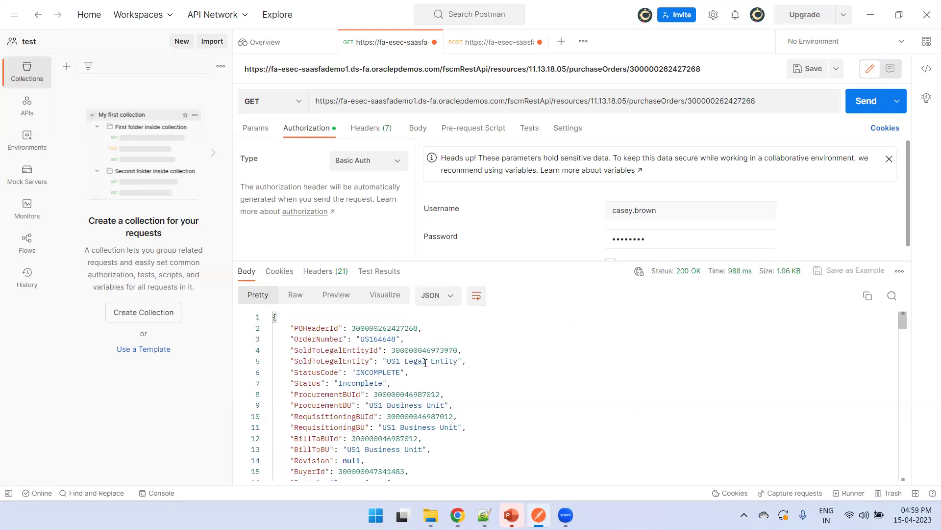
{"action": "scroll", "coordinate": [407, 358], "scroll_direction": "down", "scroll_amount": 4}
{"action": "scroll", "coordinate": [515, 351], "scroll_direction": "up", "scroll_amount": 4}
{"action": "left_click", "coordinate": [476, 44]}
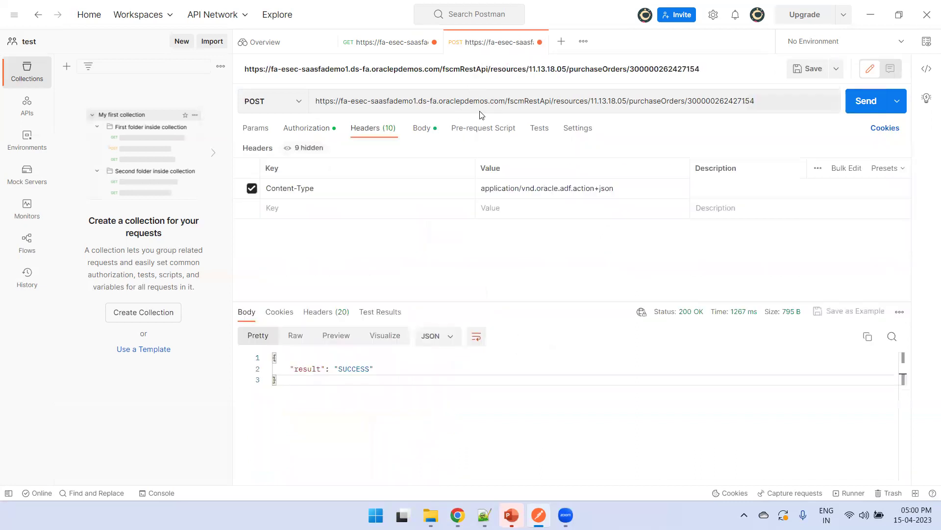
{"action": "triple_click", "coordinate": [716, 100]}
{"action": "double_click", "coordinate": [711, 101]}
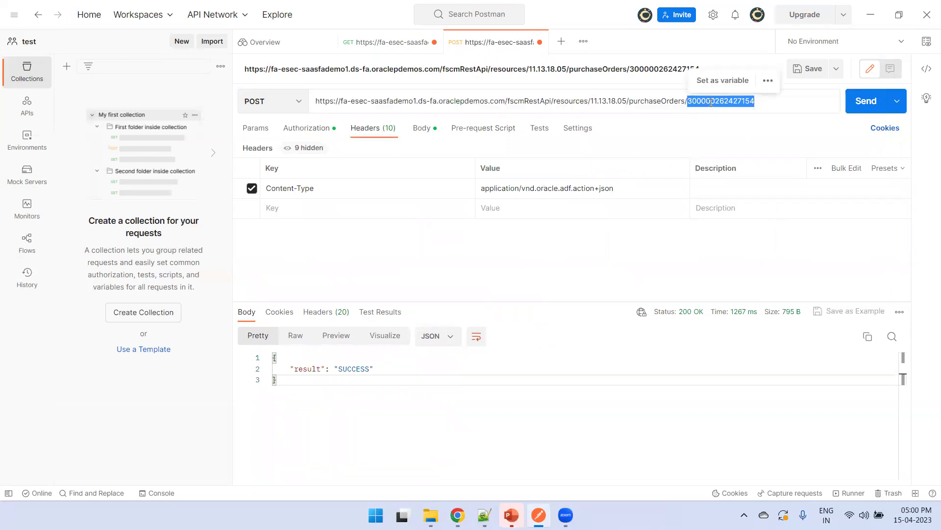
{"action": "key", "text": "ctrl+v"}
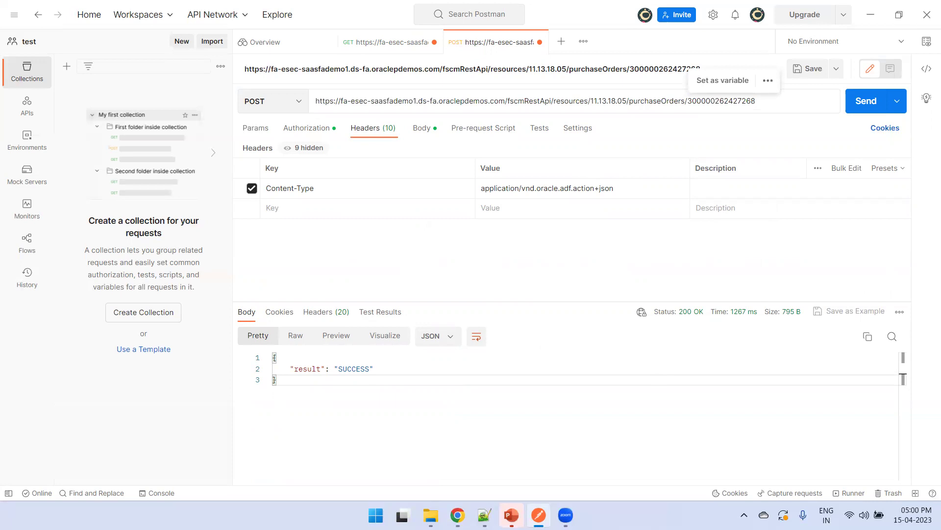
Change the body's newOrderNumber from US164647_POToBeCancelled to US164648_POToBeCancelled.
{"action": "key", "text": "alt+Tab"}
{"action": "double_click", "coordinate": [390, 252]}
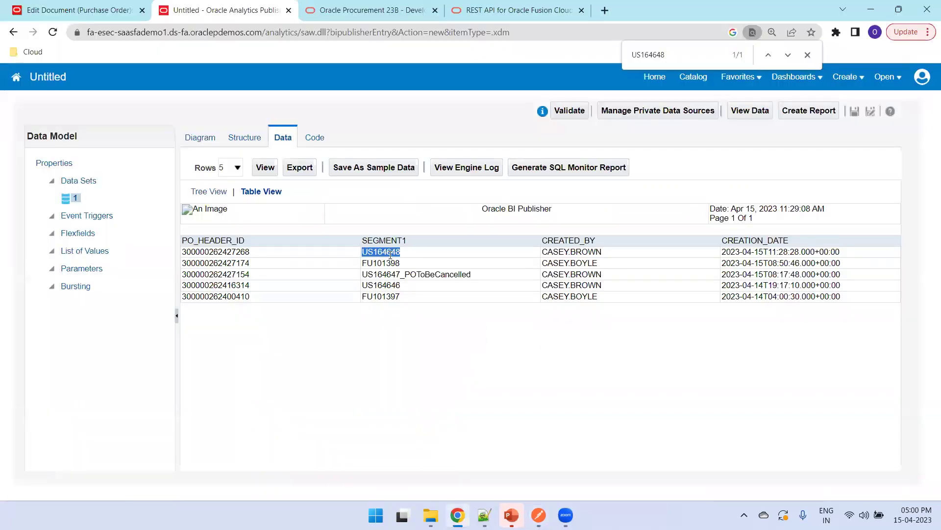
{"action": "key", "text": "alt+Tab"}
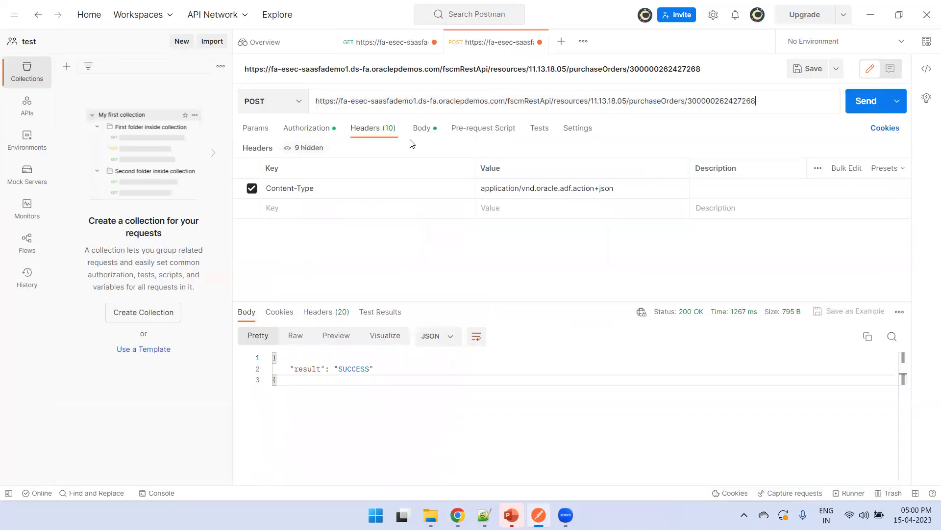
{"action": "left_click", "coordinate": [422, 129]}
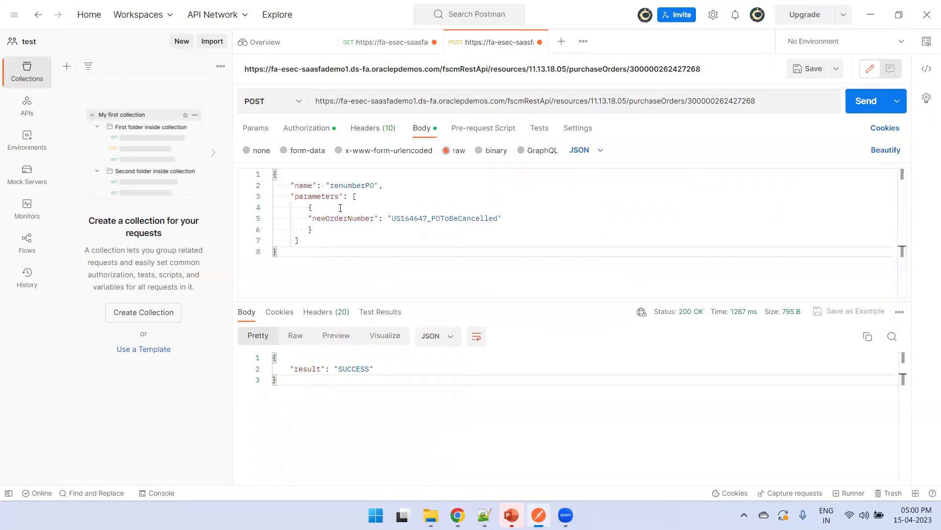
{"action": "double_click", "coordinate": [393, 217]}
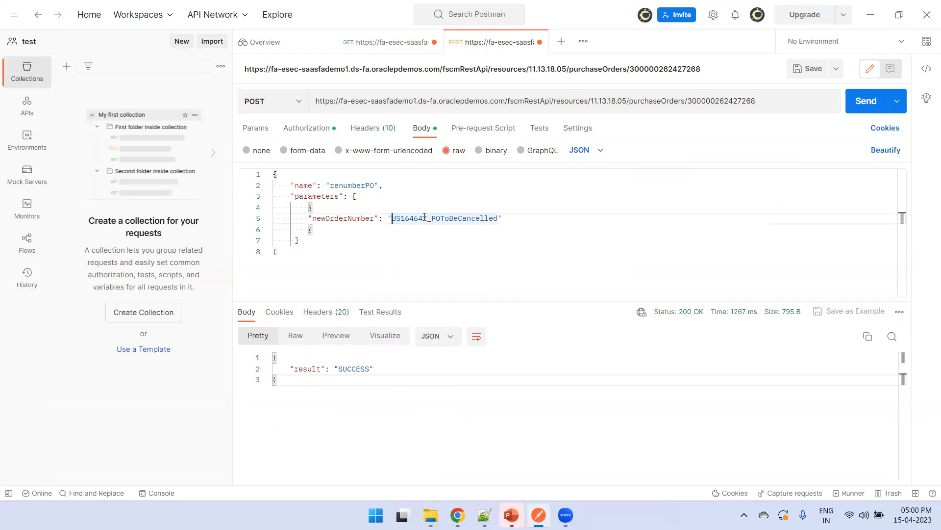
{"action": "left_click_drag", "start_coordinate": [392, 218], "coordinate": [423, 218]}
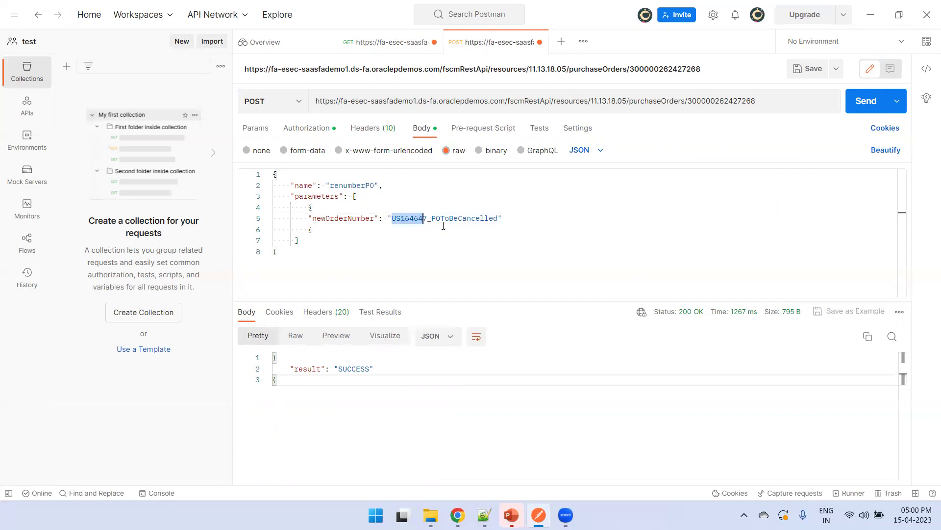
{"action": "key", "text": "Right"}
{"action": "key", "text": "Delete"}
{"action": "type", "text": "8"}
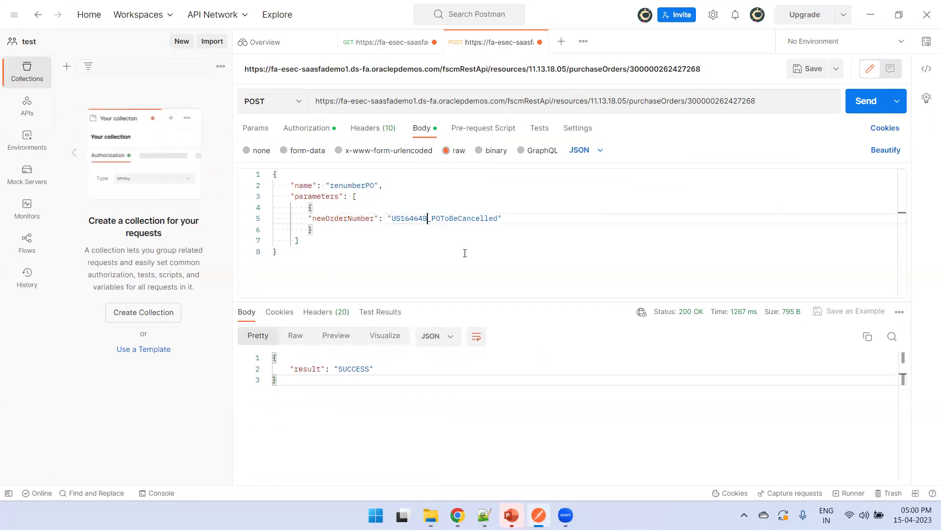
{"action": "left_click", "coordinate": [440, 260]}
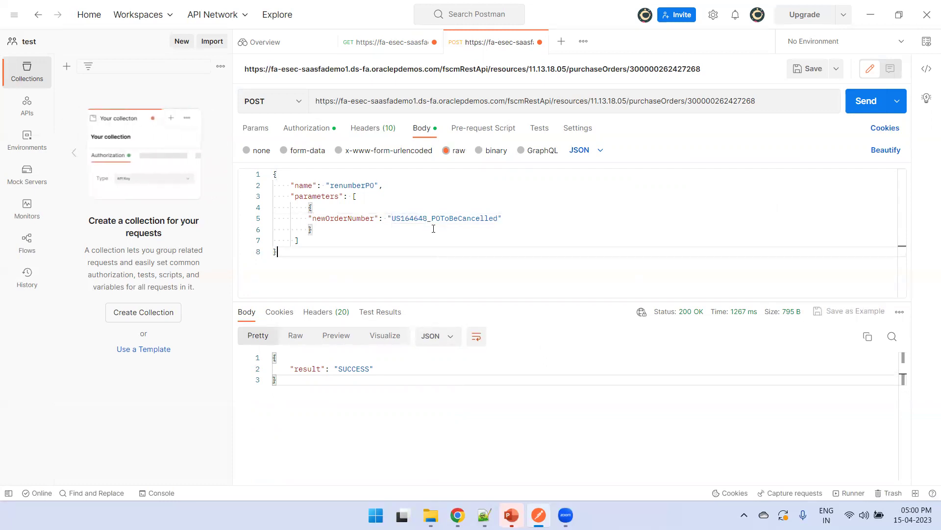
Review the POST request URL and JSON body before sending.
{"action": "left_click", "coordinate": [743, 103]}
{"action": "left_click_drag", "start_coordinate": [758, 101], "coordinate": [264, 100]}
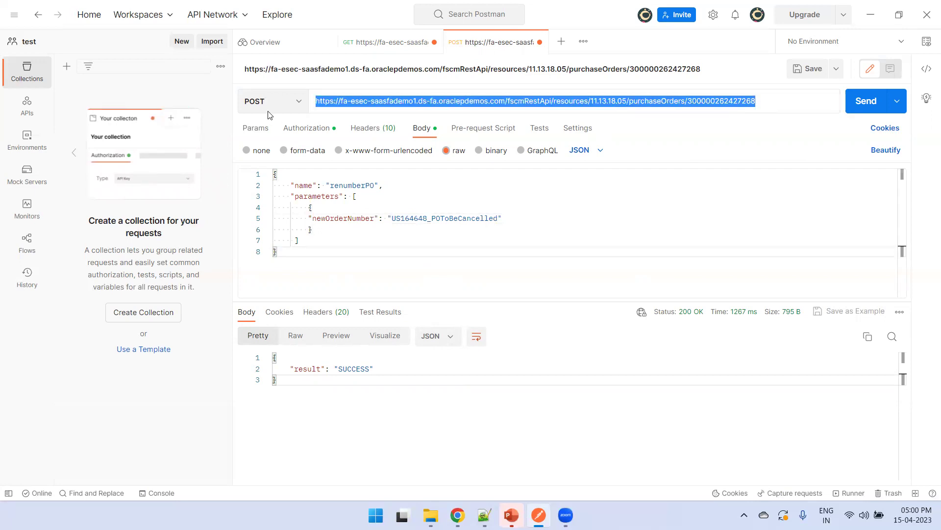
{"action": "left_click", "coordinate": [480, 190]}
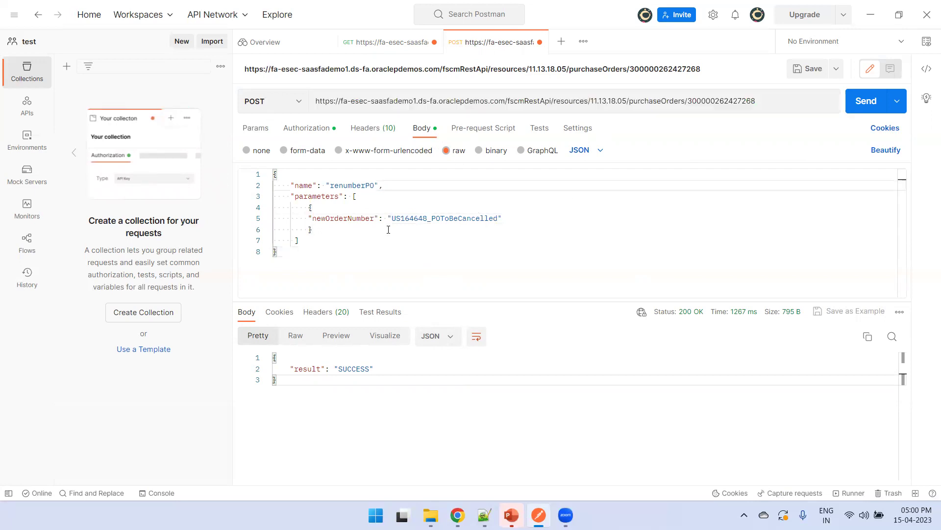
{"action": "left_click_drag", "start_coordinate": [348, 260], "coordinate": [260, 173]}
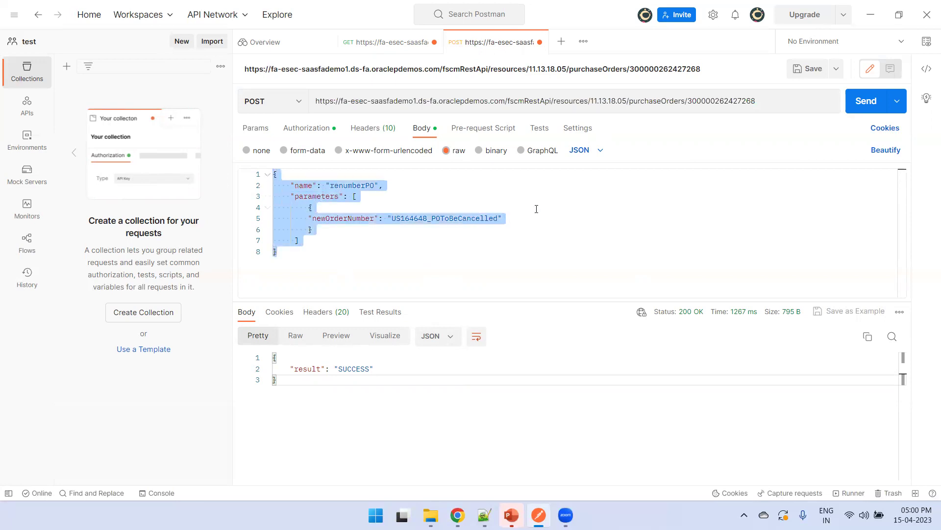
{"action": "left_click", "coordinate": [553, 197]}
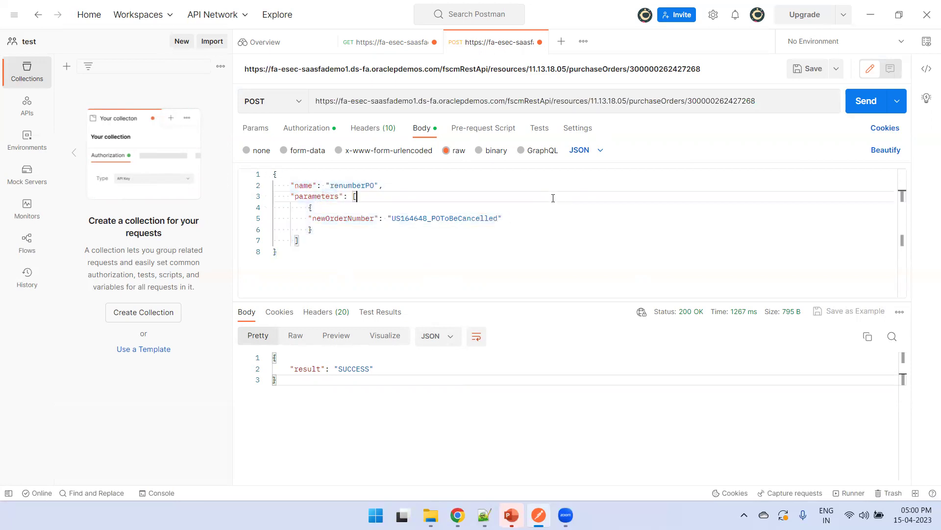
Check Authorization and Headers, then send the renumber POST and get a SUCCESS result.
{"action": "left_click", "coordinate": [305, 128]}
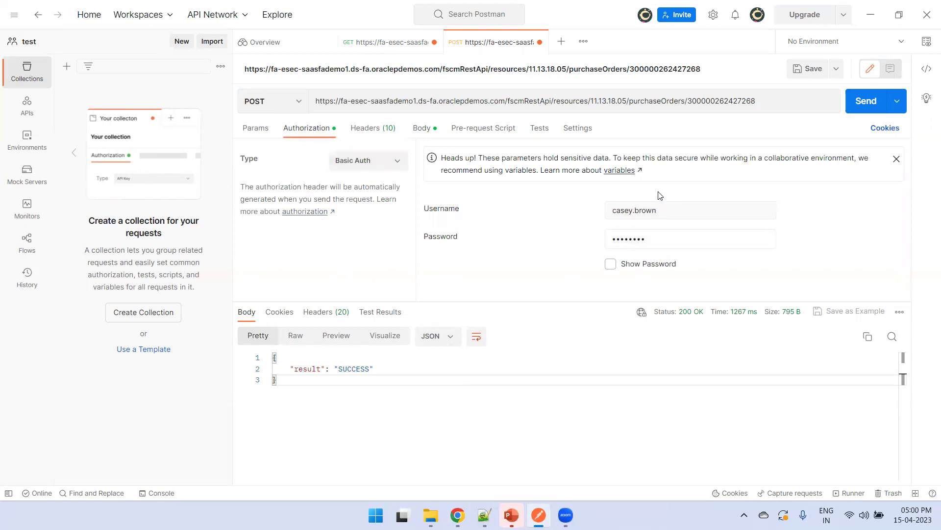
{"action": "left_click", "coordinate": [375, 132]}
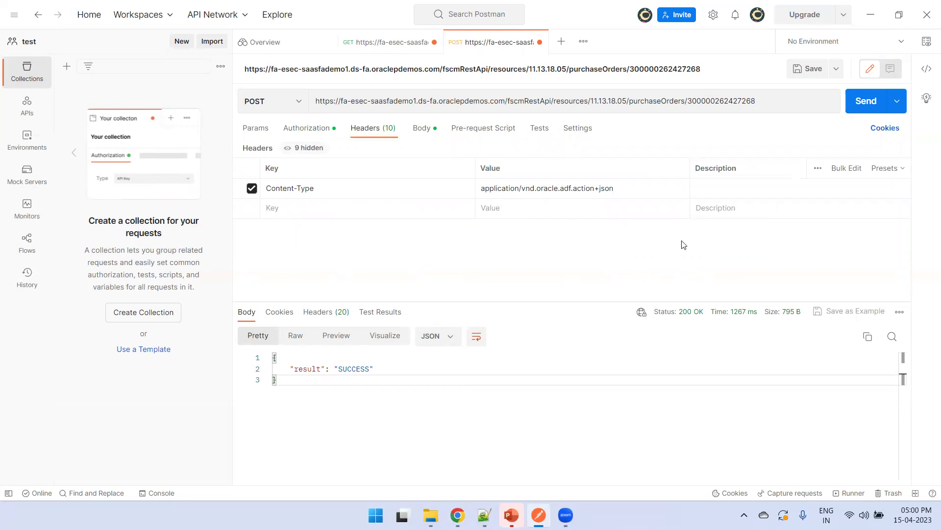
{"action": "left_click", "coordinate": [861, 103]}
{"action": "key", "text": "ctrl+a"}
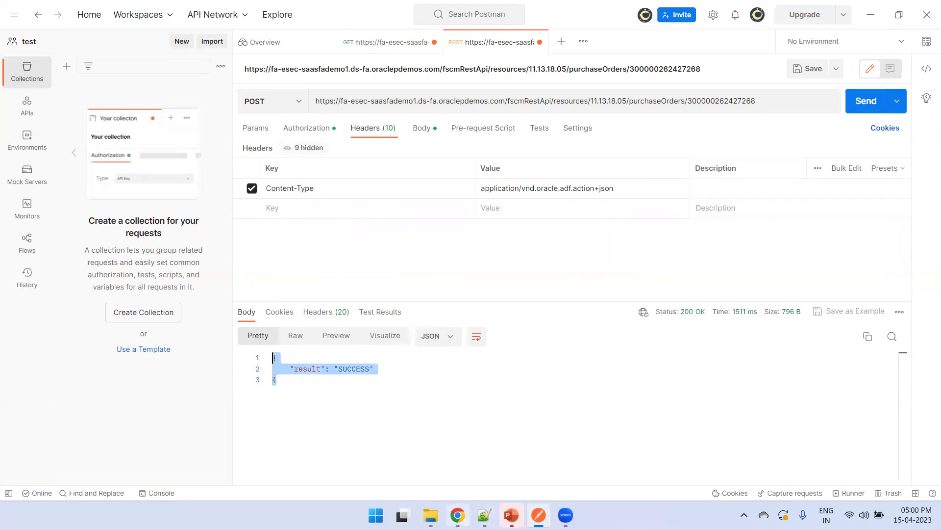
Refresh the BI Publisher table to confirm the order now reads US164648_POToBeCancelled.
{"action": "left_click", "coordinate": [457, 515]}
{"action": "left_click", "coordinate": [265, 168]}
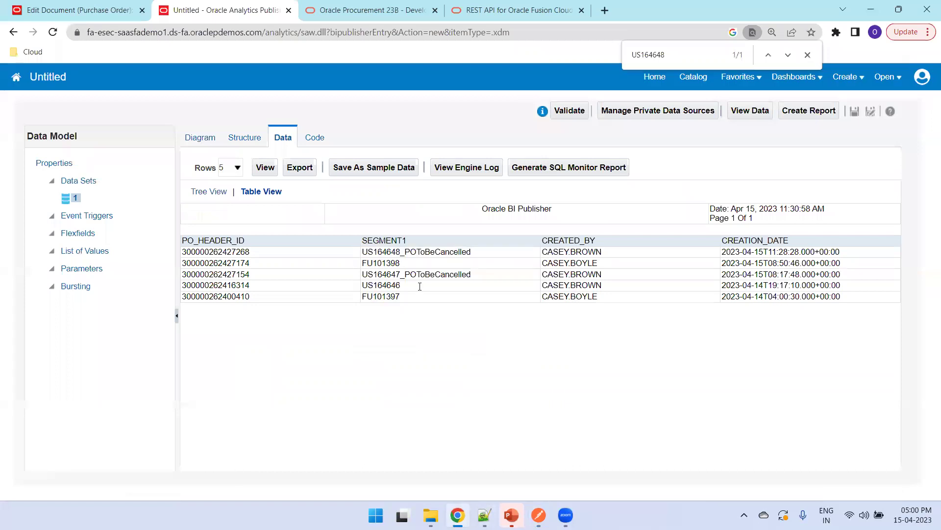
{"action": "left_click_drag", "start_coordinate": [454, 245], "coordinate": [441, 297]}
{"action": "left_click", "coordinate": [390, 255]}
{"action": "double_click", "coordinate": [390, 252]}
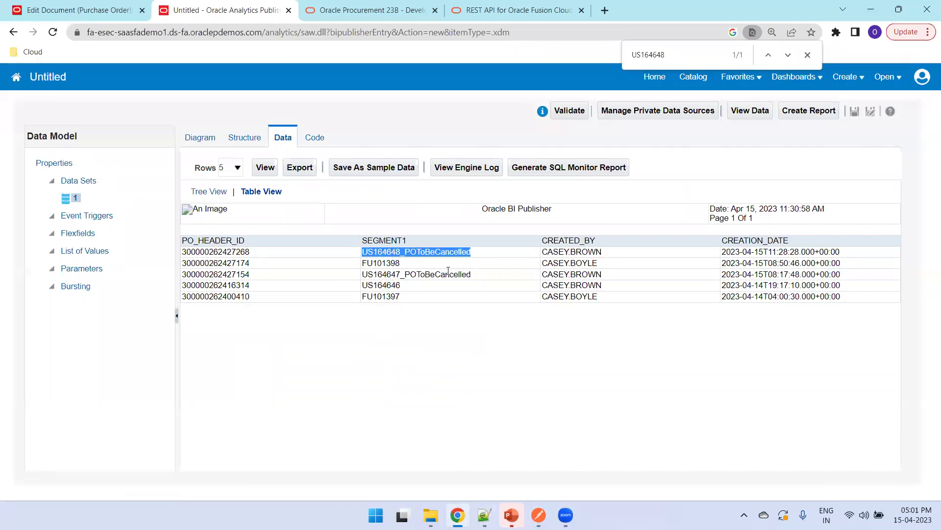
{"action": "key", "text": "alt+Tab"}
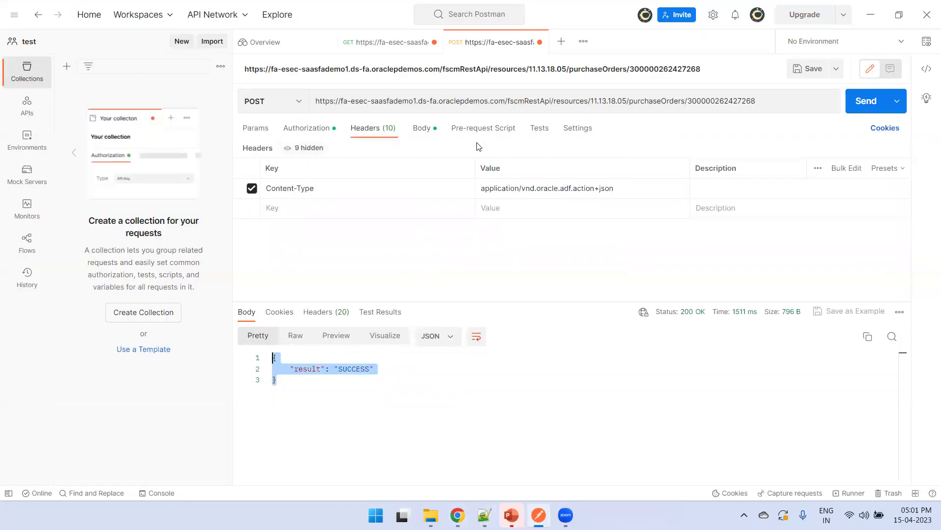
{"action": "left_click", "coordinate": [368, 44]}
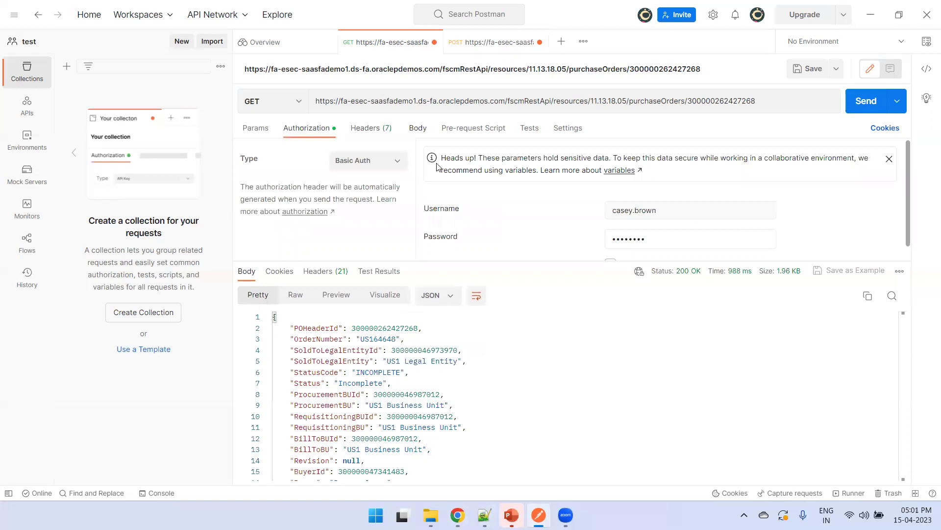
{"action": "left_click", "coordinate": [493, 350]}
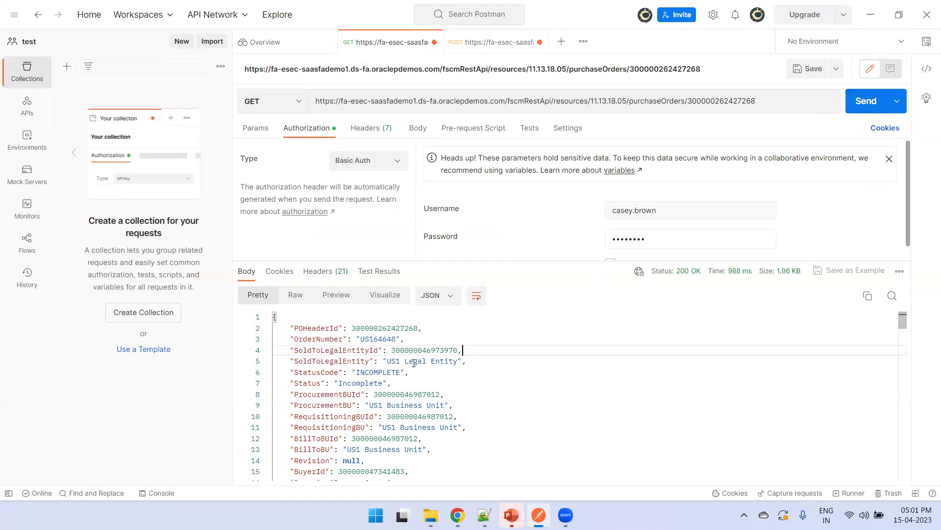
{"action": "left_click_drag", "start_coordinate": [402, 342], "coordinate": [264, 330]}
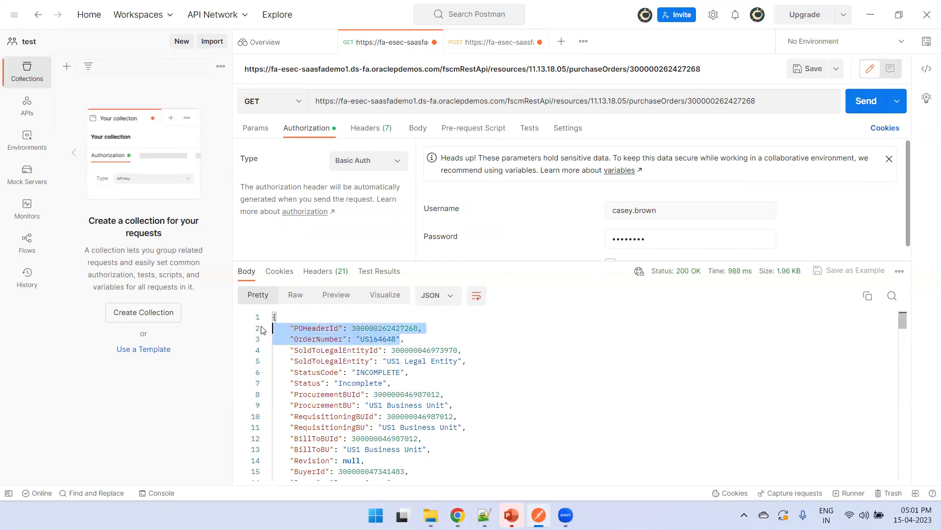
{"action": "left_click", "coordinate": [856, 101]}
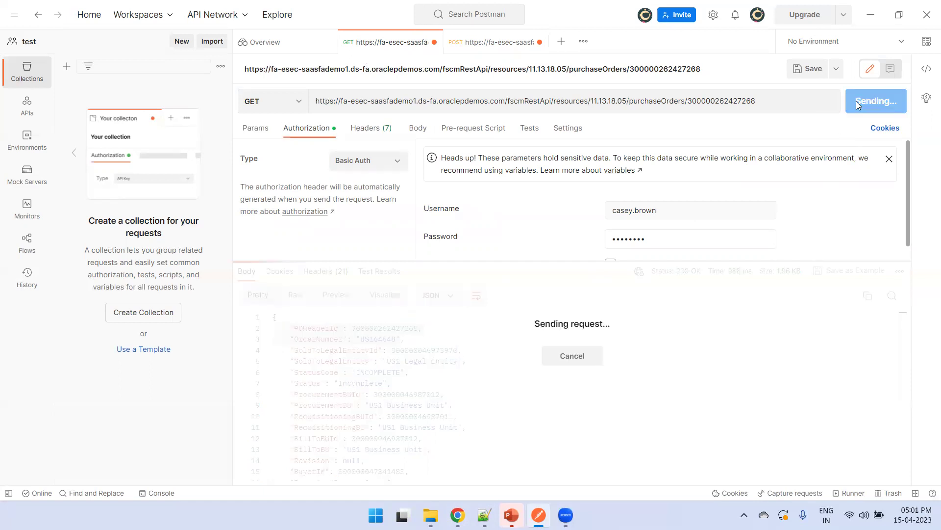
{"action": "double_click", "coordinate": [456, 338]}
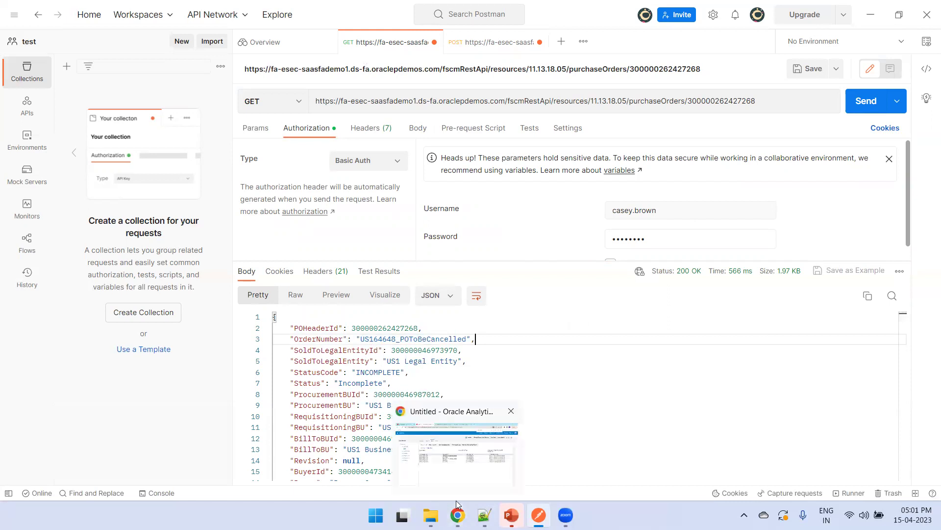
{"action": "left_click", "coordinate": [478, 464]}
Open the Renumber one purchase order API page and scroll to the example request body.
{"action": "left_click", "coordinate": [373, 10]}
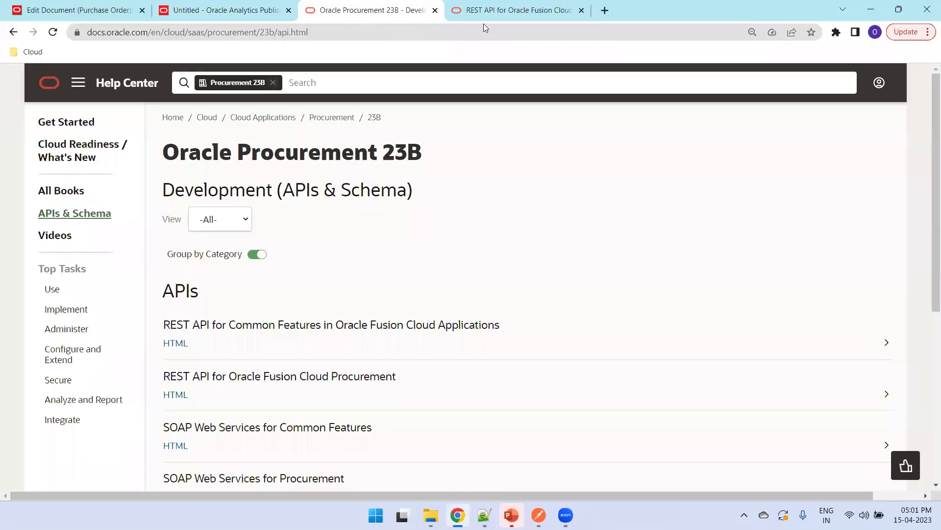
{"action": "left_click", "coordinate": [494, 10]}
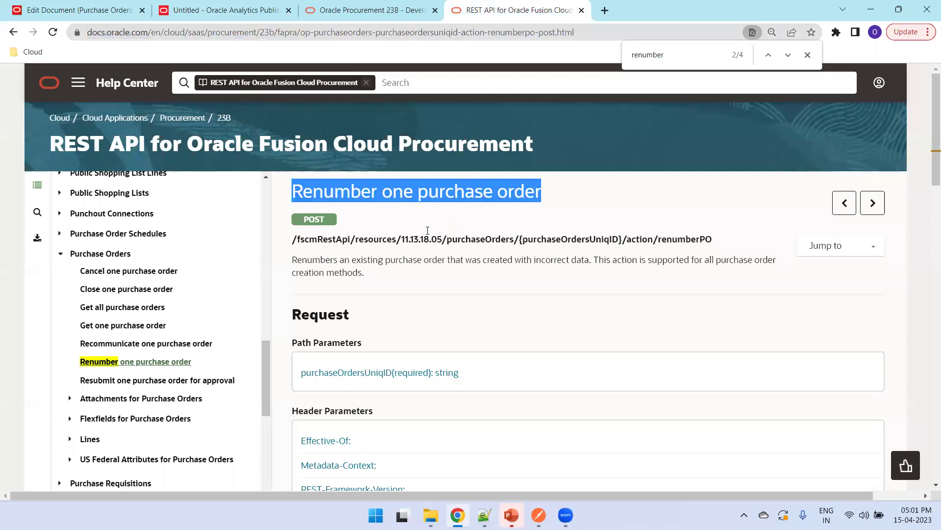
{"action": "scroll", "coordinate": [353, 294], "scroll_direction": "down", "scroll_amount": 2}
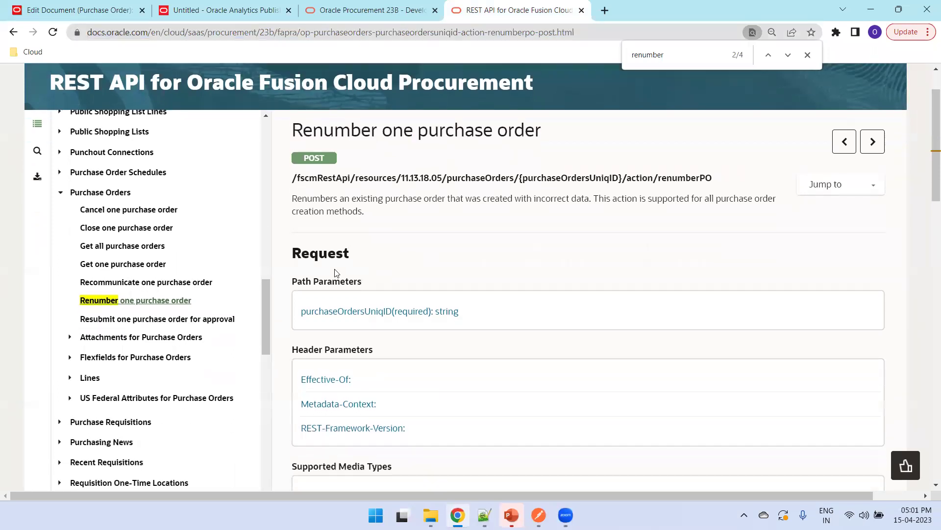
{"action": "scroll", "coordinate": [389, 284], "scroll_direction": "down", "scroll_amount": 1}
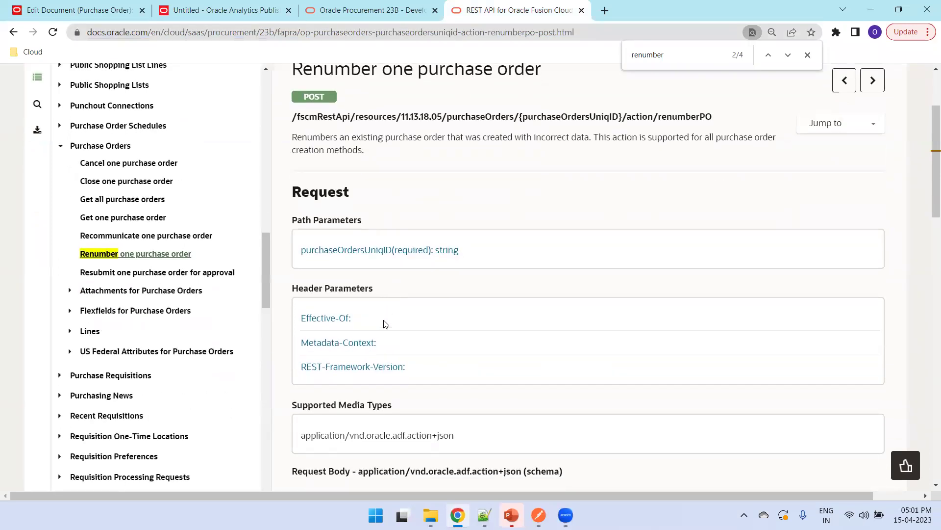
{"action": "scroll", "coordinate": [385, 321], "scroll_direction": "down", "scroll_amount": 3}
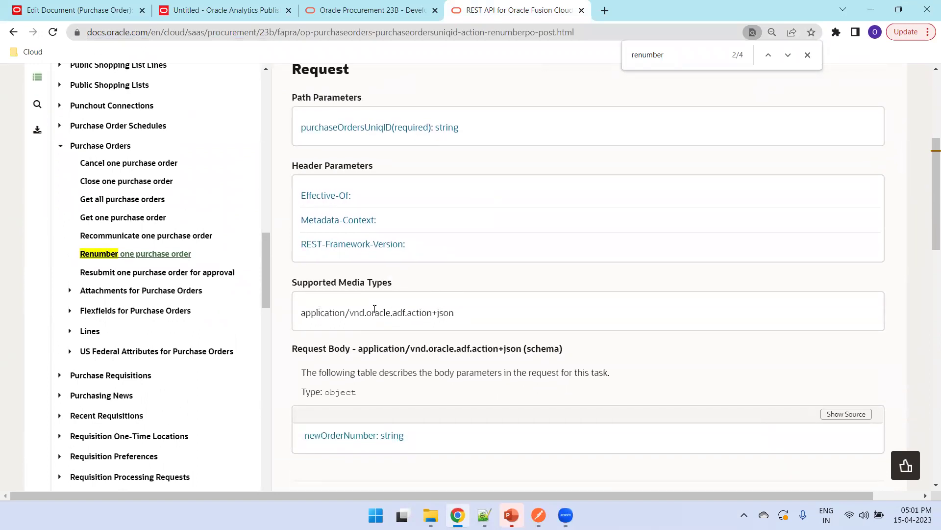
{"action": "left_click_drag", "start_coordinate": [454, 313], "coordinate": [294, 312]}
Scroll further to the example Success response body.
{"action": "scroll", "coordinate": [443, 311], "scroll_direction": "down", "scroll_amount": 4}
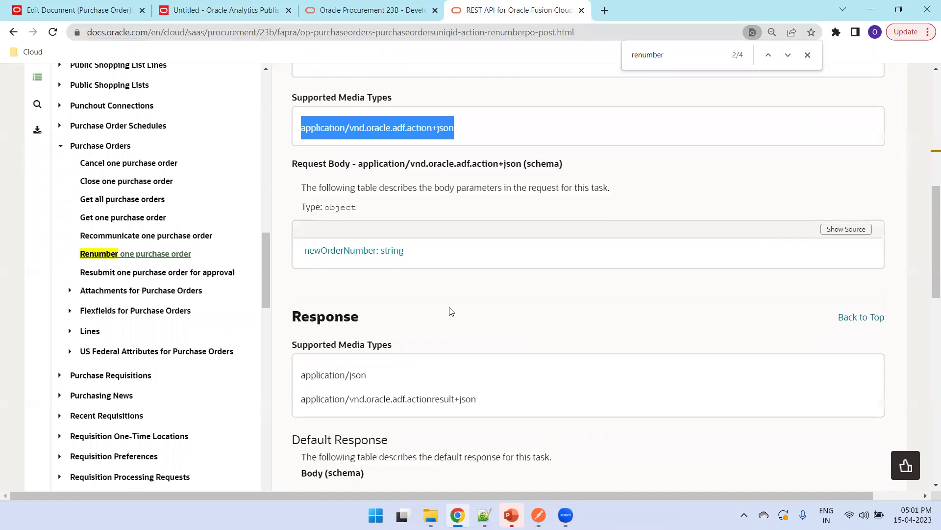
{"action": "scroll", "coordinate": [422, 308], "scroll_direction": "down", "scroll_amount": 3}
{"action": "scroll", "coordinate": [414, 260], "scroll_direction": "down", "scroll_amount": 9}
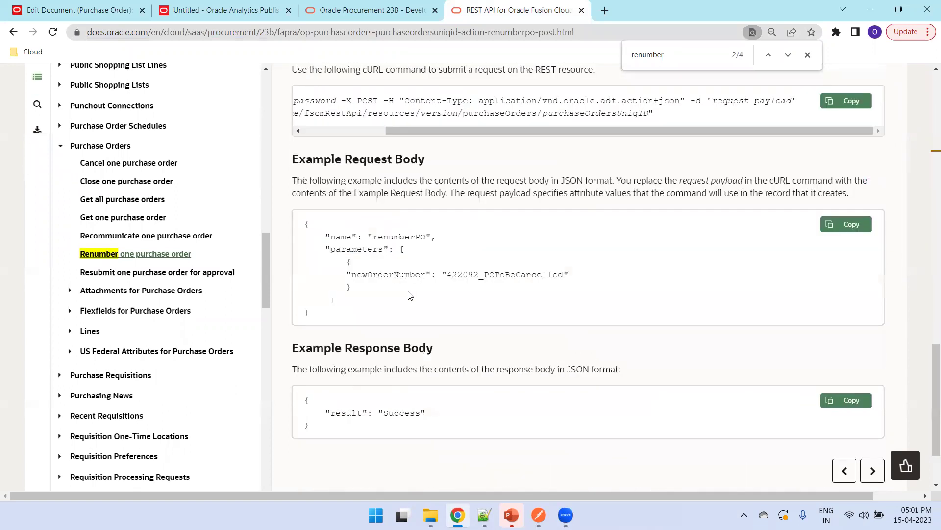
{"action": "scroll", "coordinate": [410, 296], "scroll_direction": "down", "scroll_amount": 2}
{"action": "left_click_drag", "start_coordinate": [351, 340], "coordinate": [296, 309]}
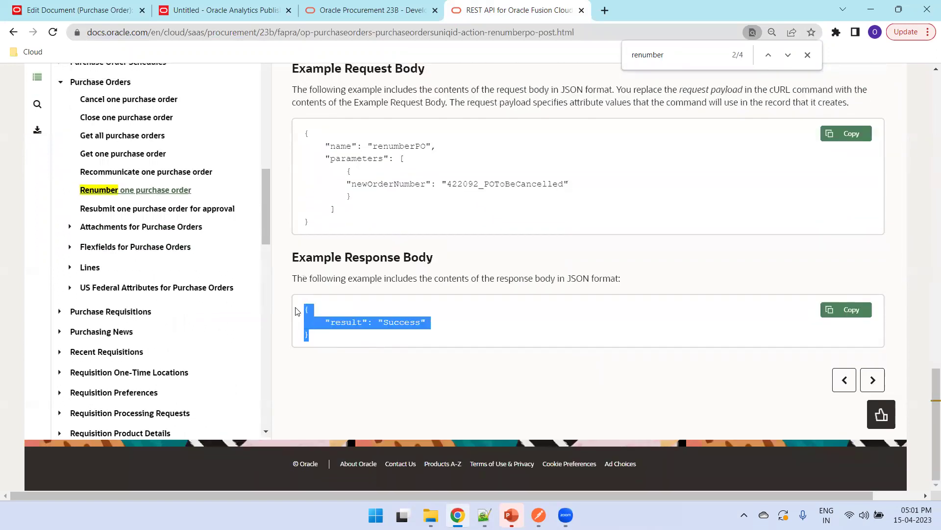
{"action": "left_click", "coordinate": [349, 316]}
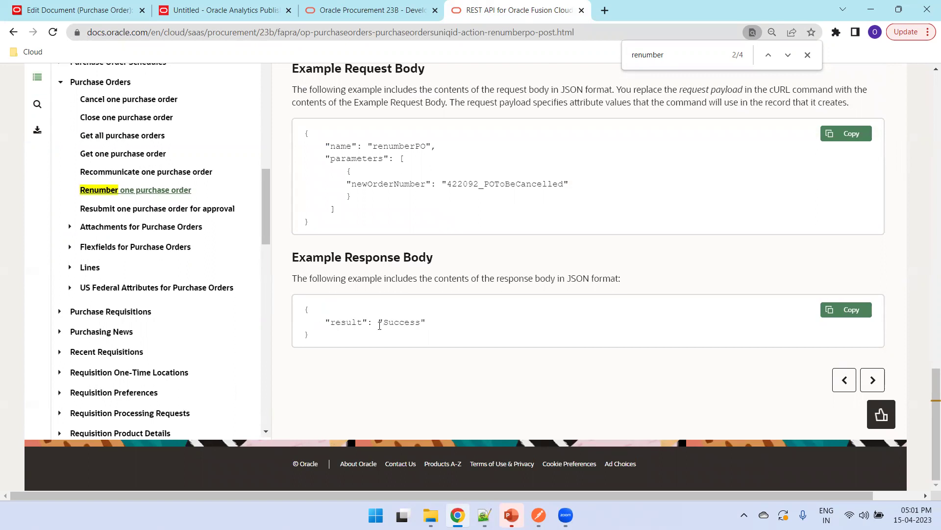